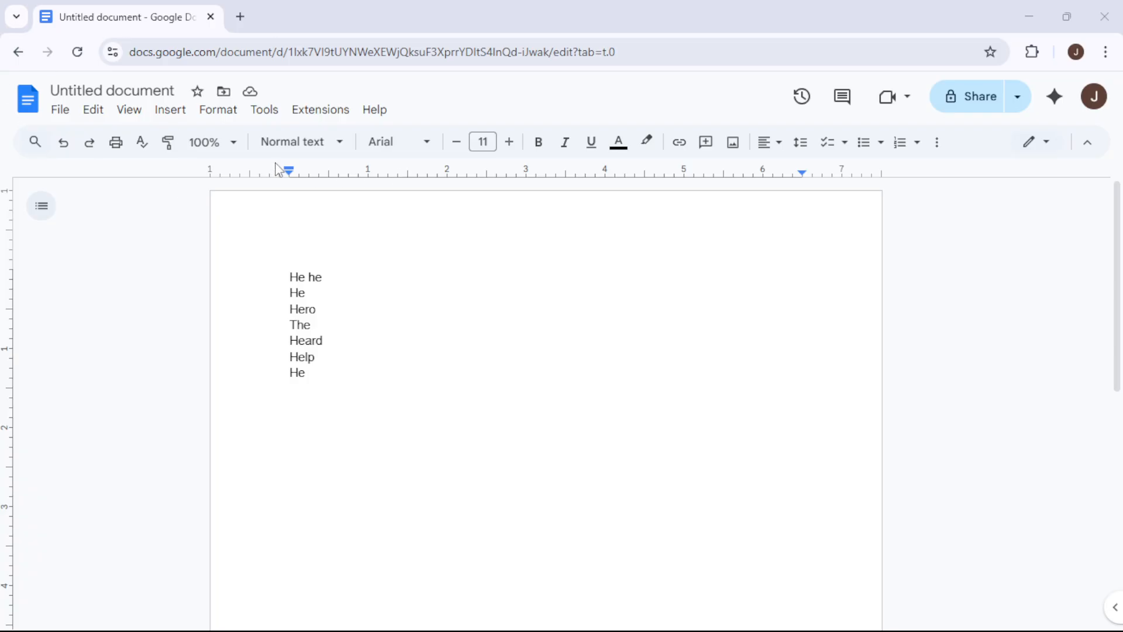
Set the document zoom to 125% and open Find and replace for the document
left_click(233, 143)
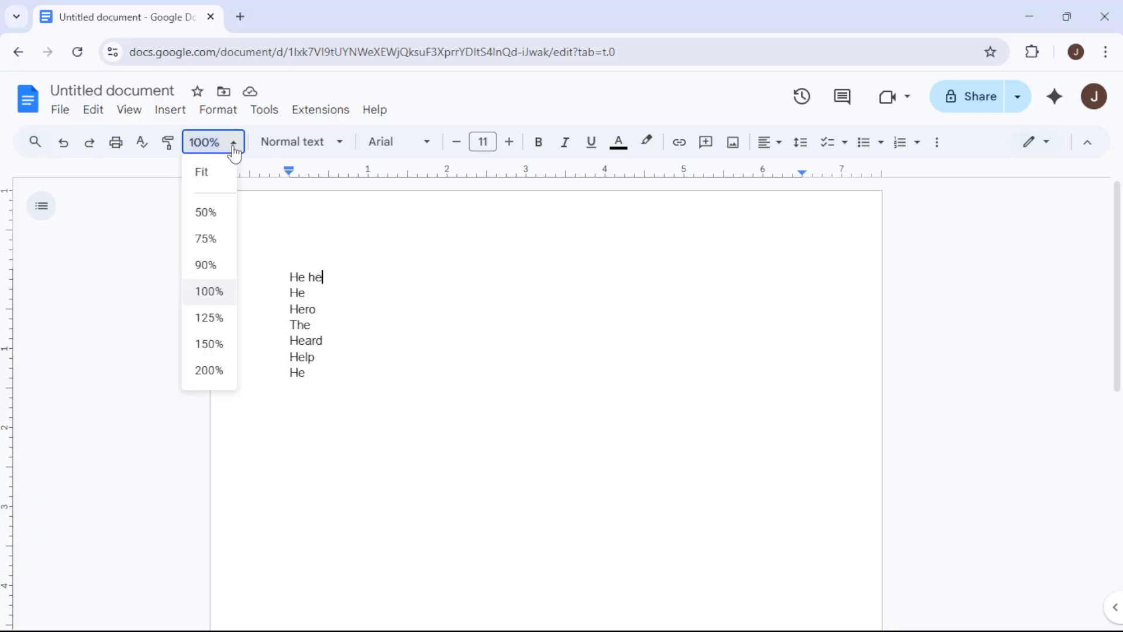
left_click(217, 320)
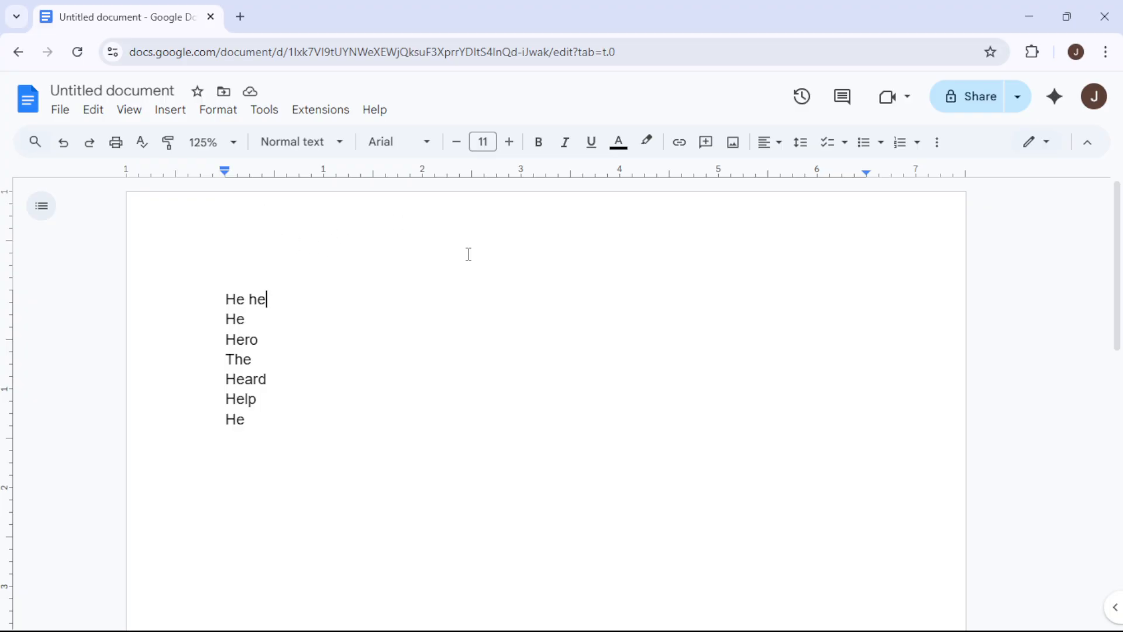
key("ctrl+f")
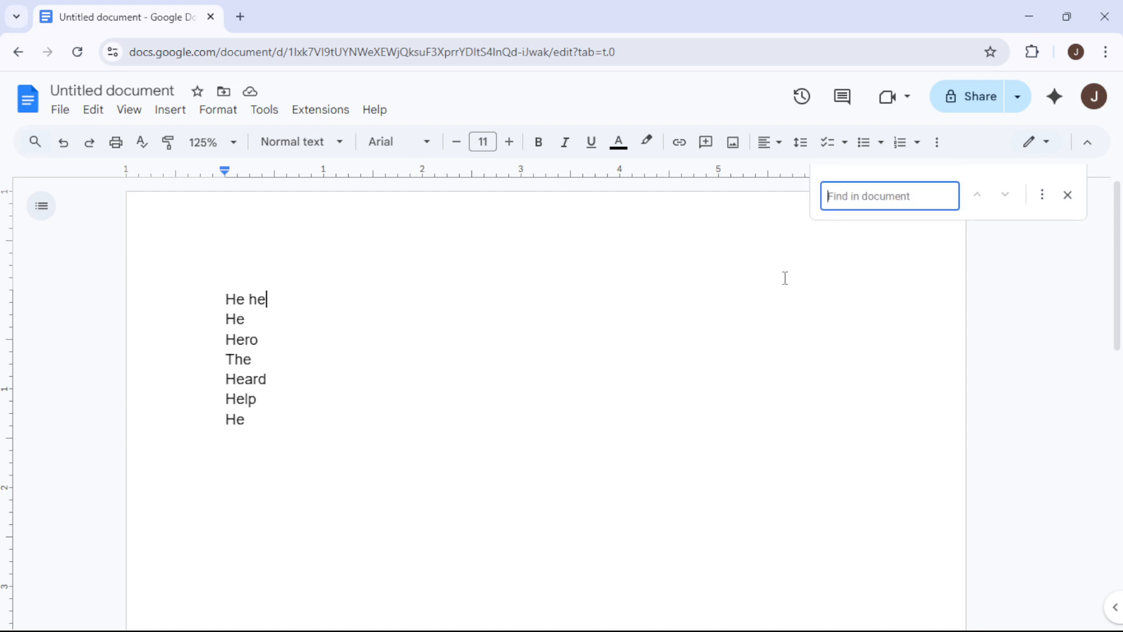
left_click(819, 253)
left_click(913, 202)
left_click(1043, 196)
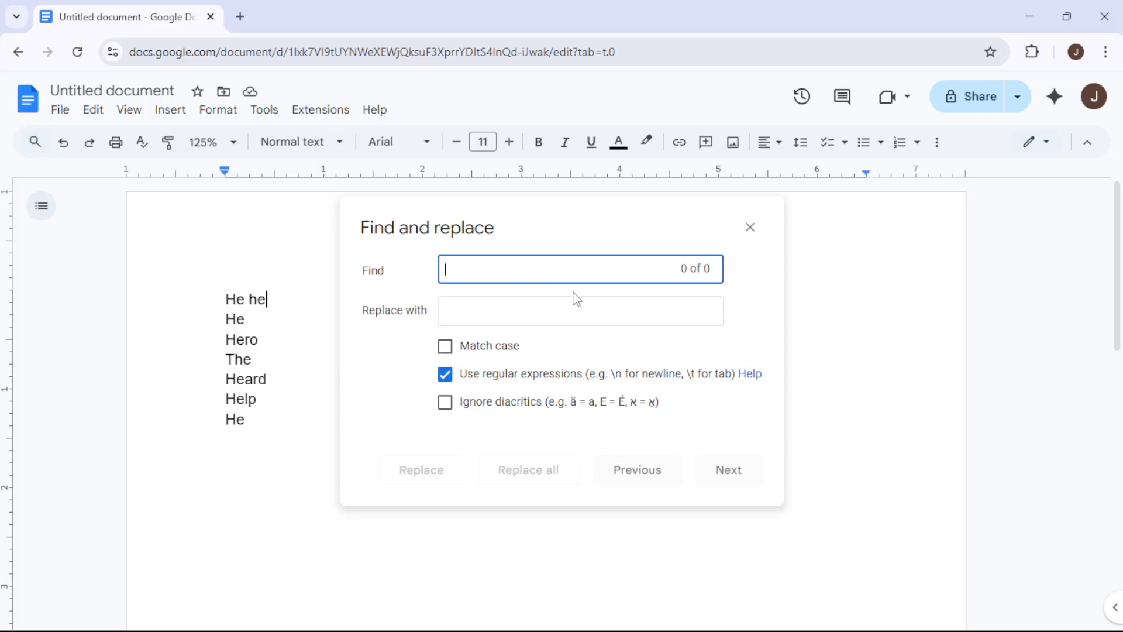
Replace all occurrences of "he" with "they" throughout the document, with Match case off
type("he")
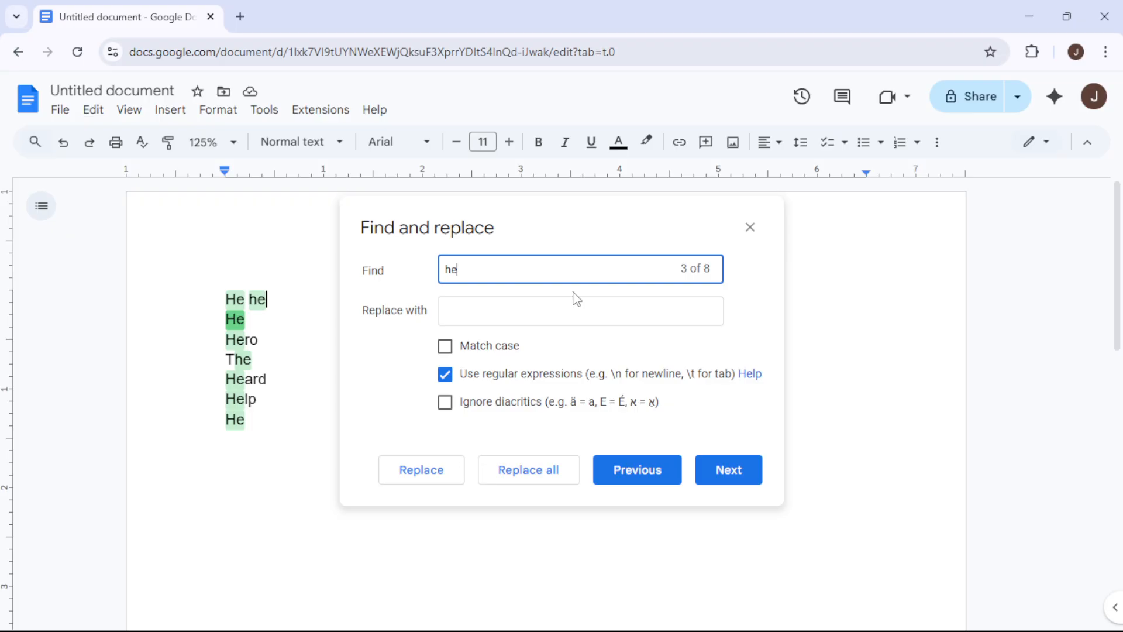
left_click(514, 313)
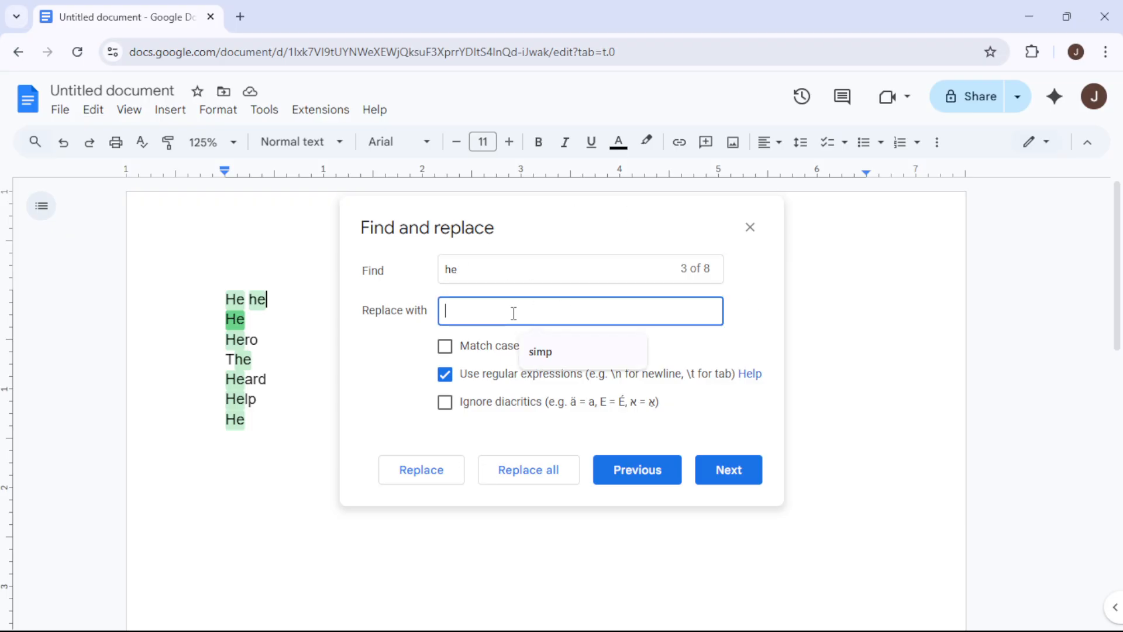
type("they")
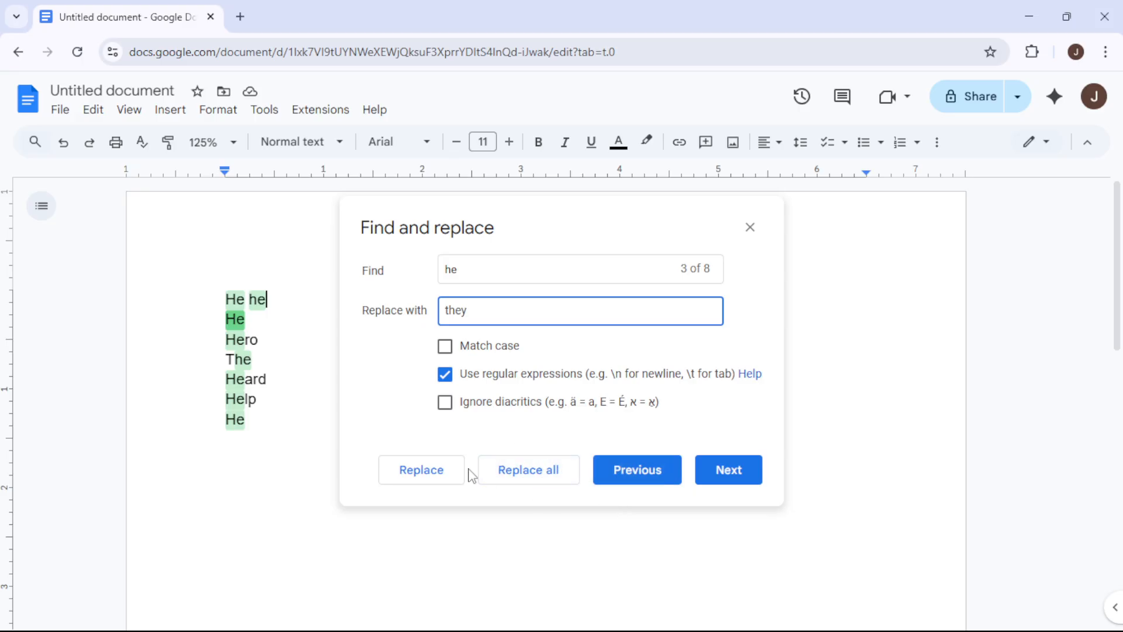
left_click(512, 471)
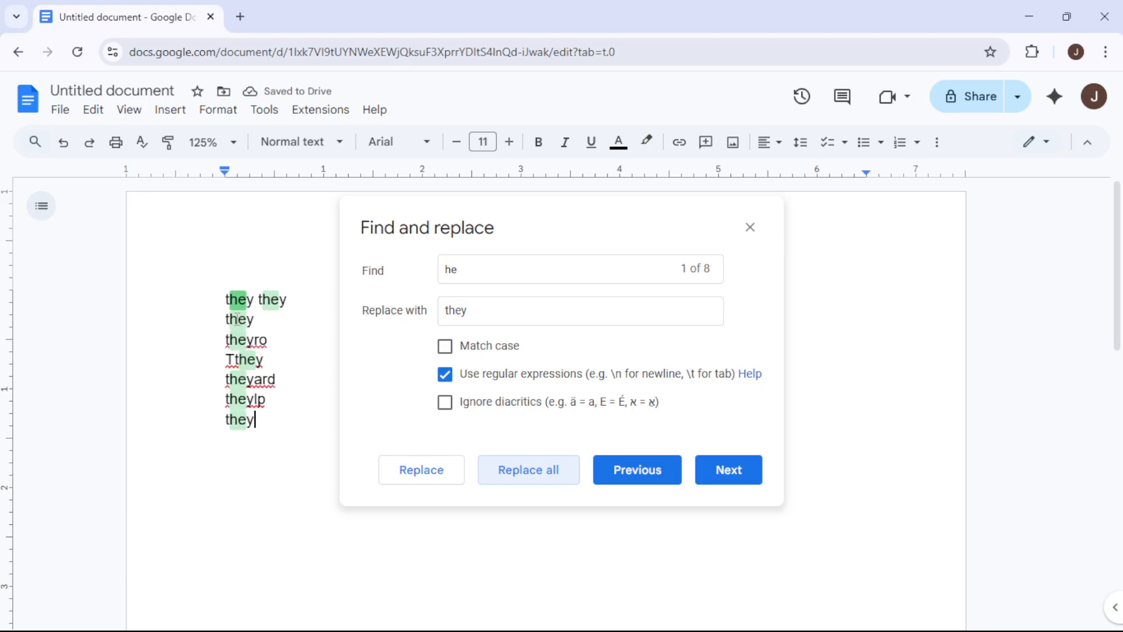
Undo the replacement of "he" with "they" and close Find and replace
left_click_drag(229, 297, 314, 334)
left_click(305, 367)
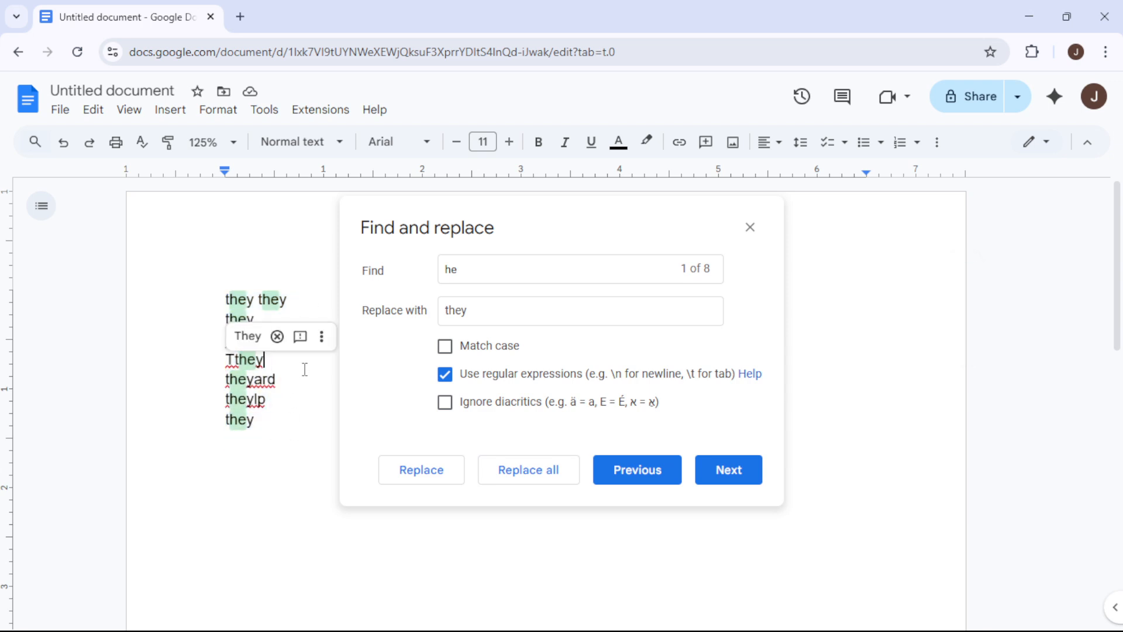
key("ctrl+z")
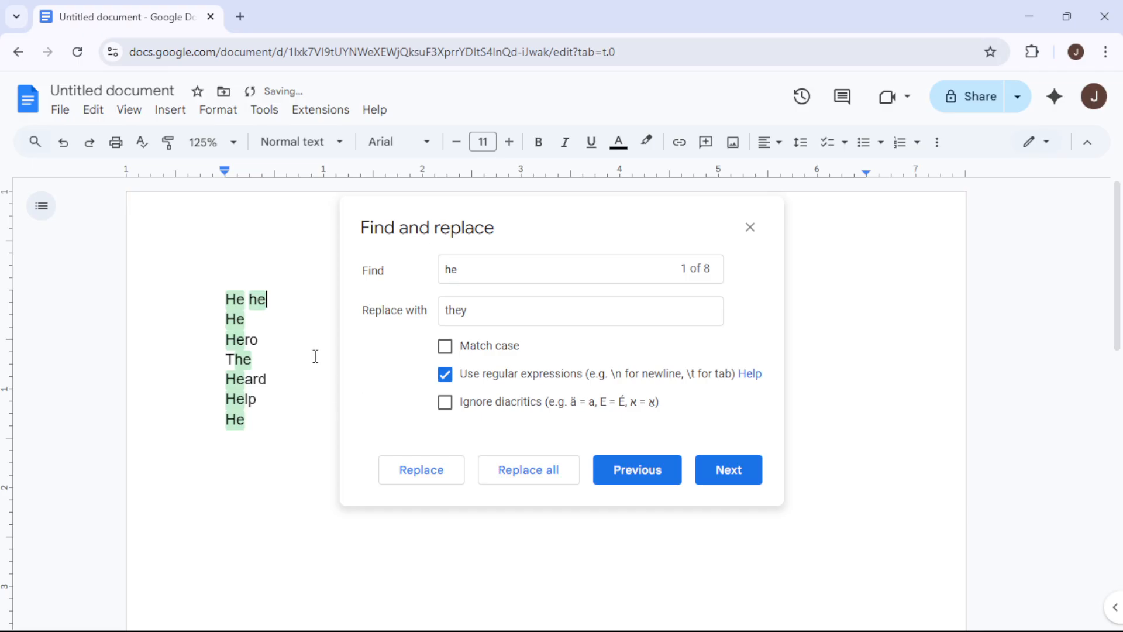
left_click(747, 228)
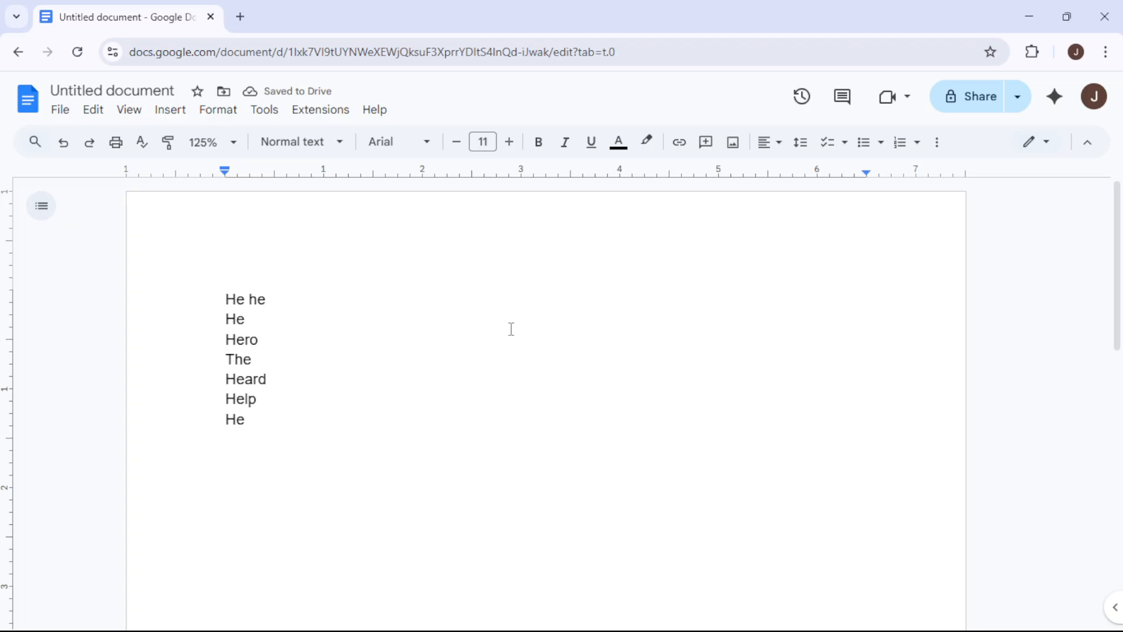
Reopen Find and replace and enable Match case, keeping Use regular expressions on
key("ctrl+f")
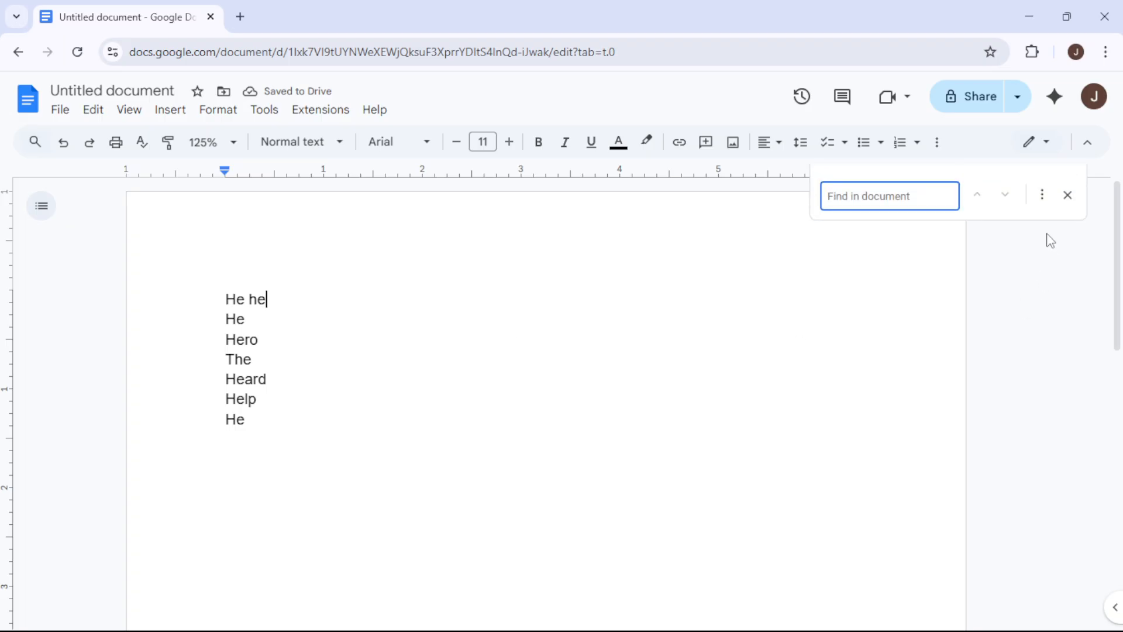
left_click(1042, 195)
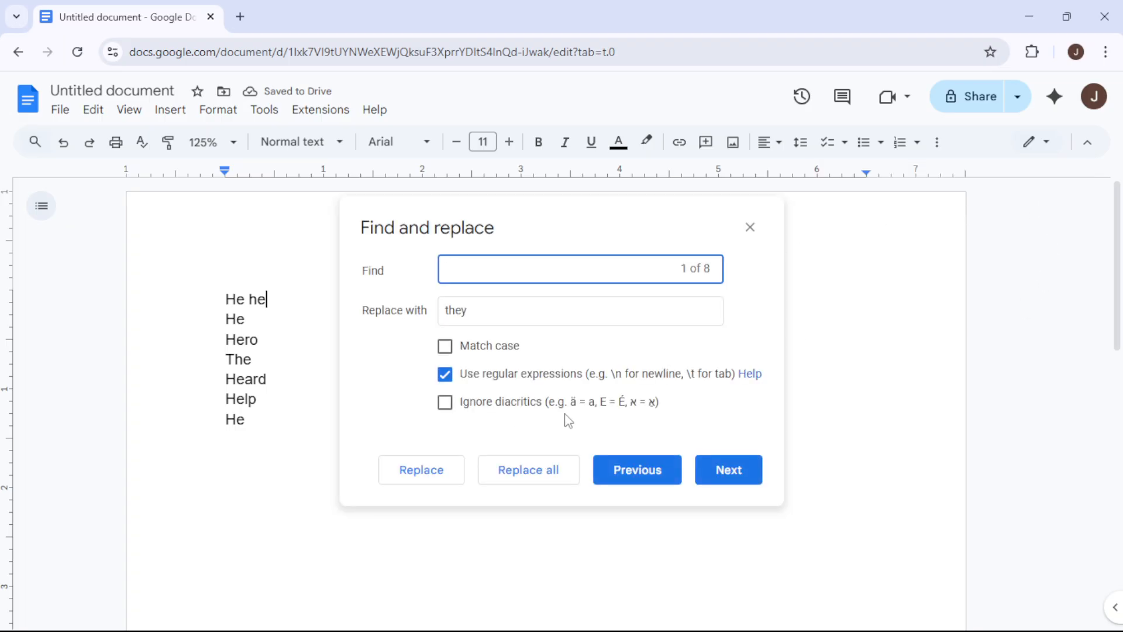
left_click(447, 379)
left_click(449, 379)
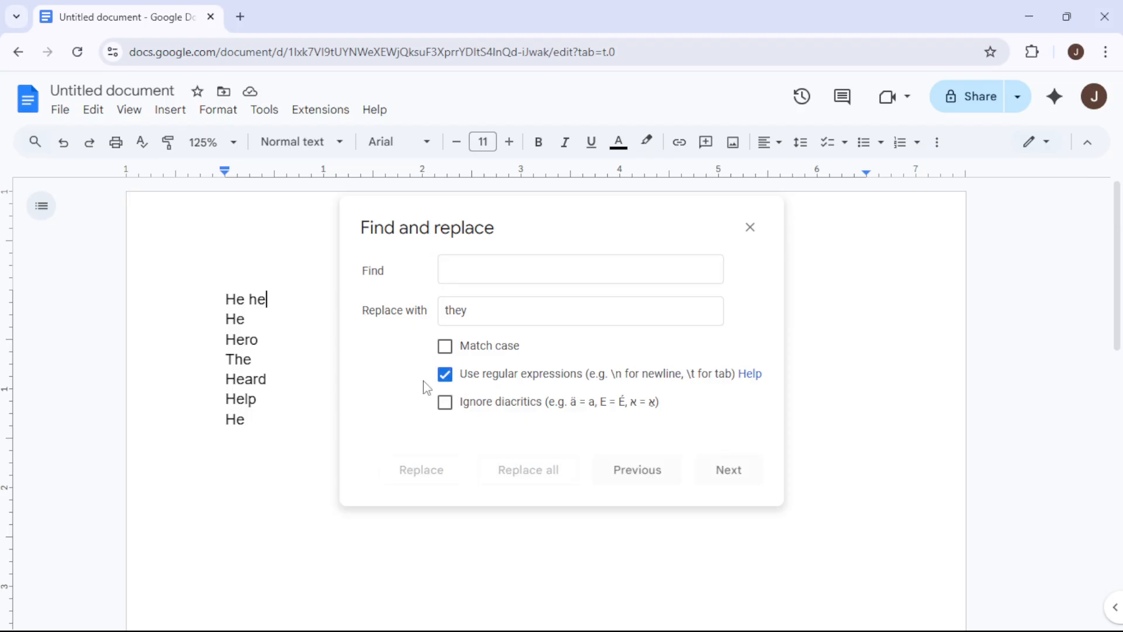
left_click(445, 346)
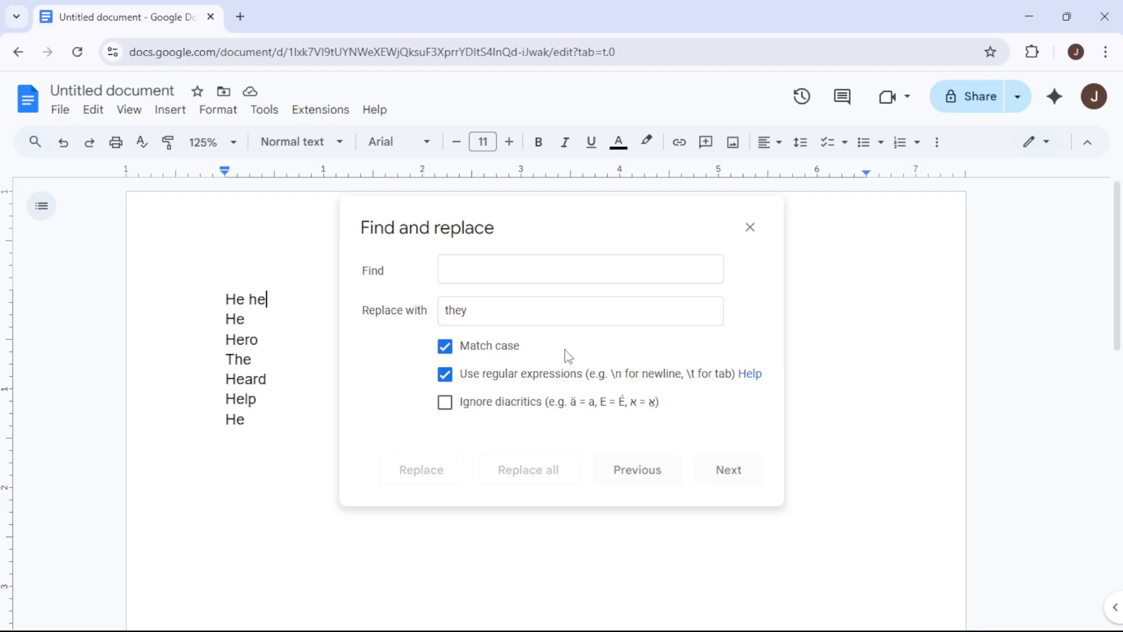
Enter the whole-word regular expression \b(he)\b as the find text, keeping "they" as the replacement
left_click(469, 312)
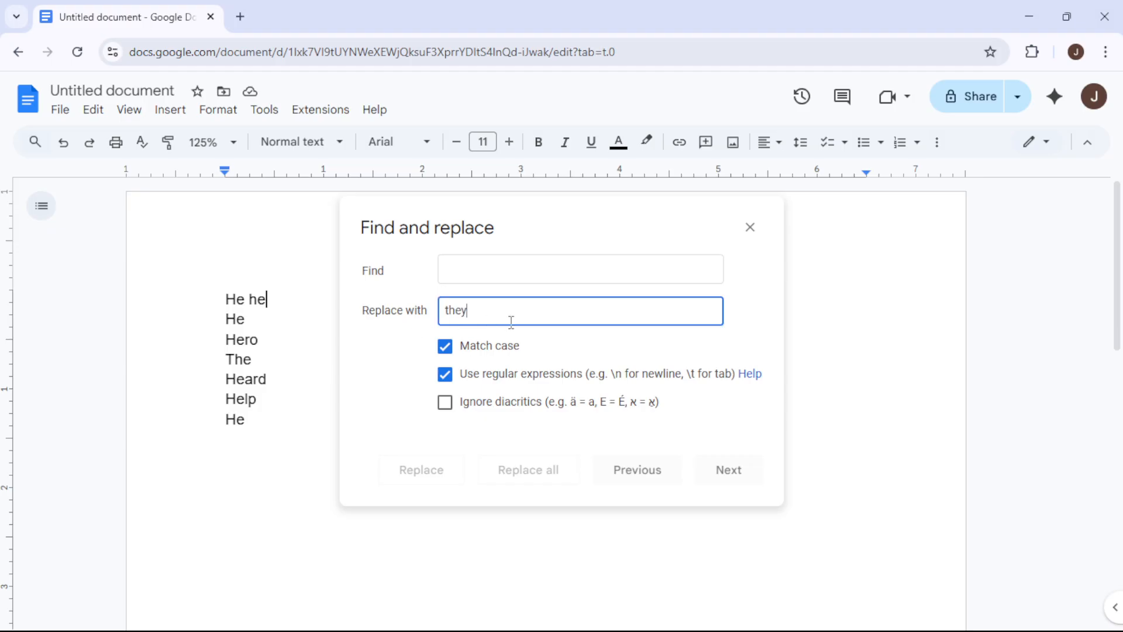
left_click_drag(522, 321, 616, 319)
left_click(487, 275)
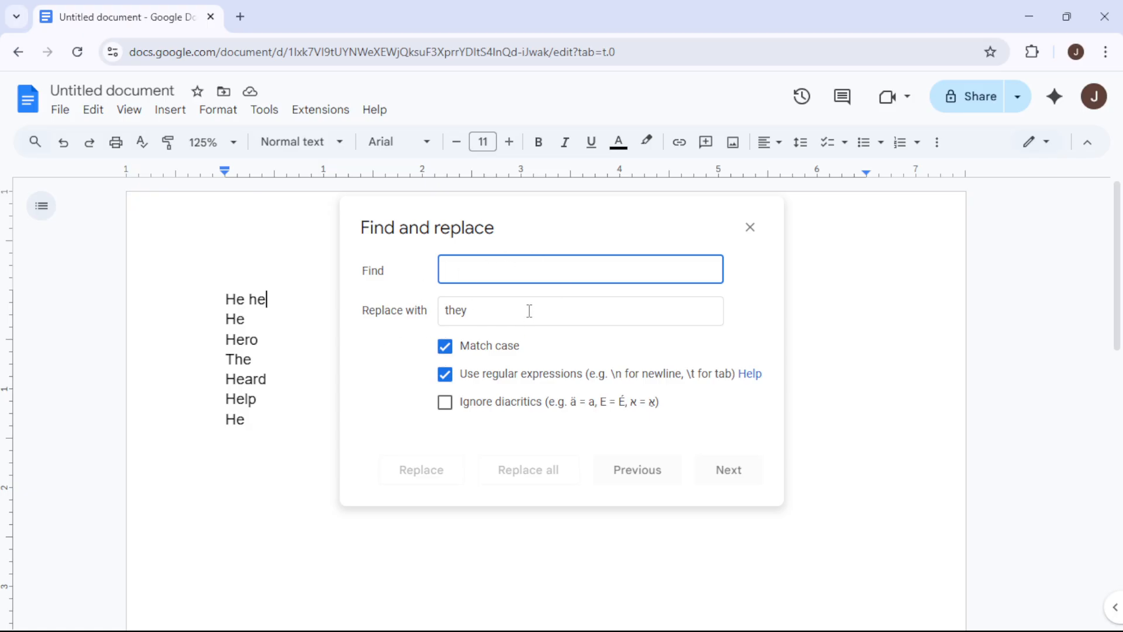
type("\\b(he)\\b")
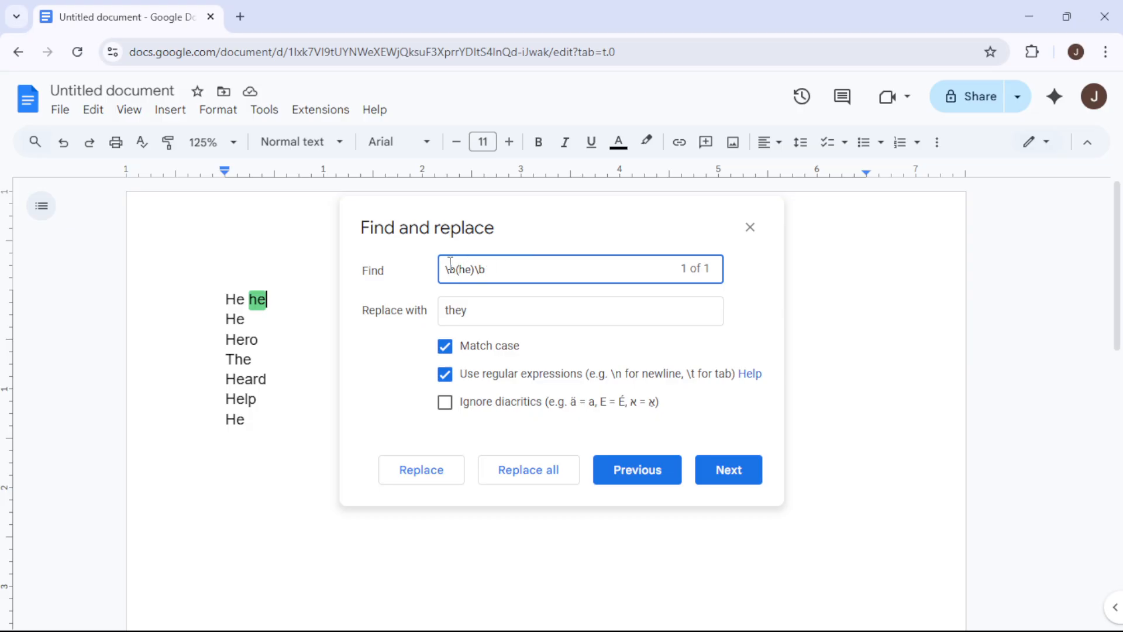
left_click_drag(450, 265, 486, 270)
left_click(510, 269)
Replace all matches of \b(he)\b with "they", first with Match case on and again with Match case off
left_click(545, 469)
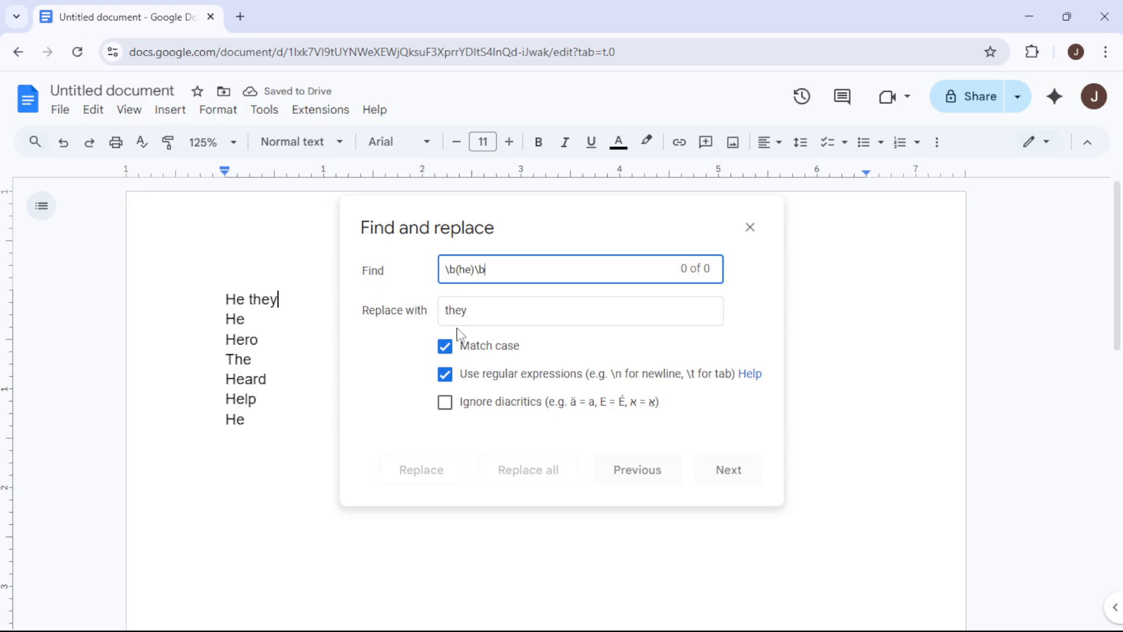
left_click(445, 346)
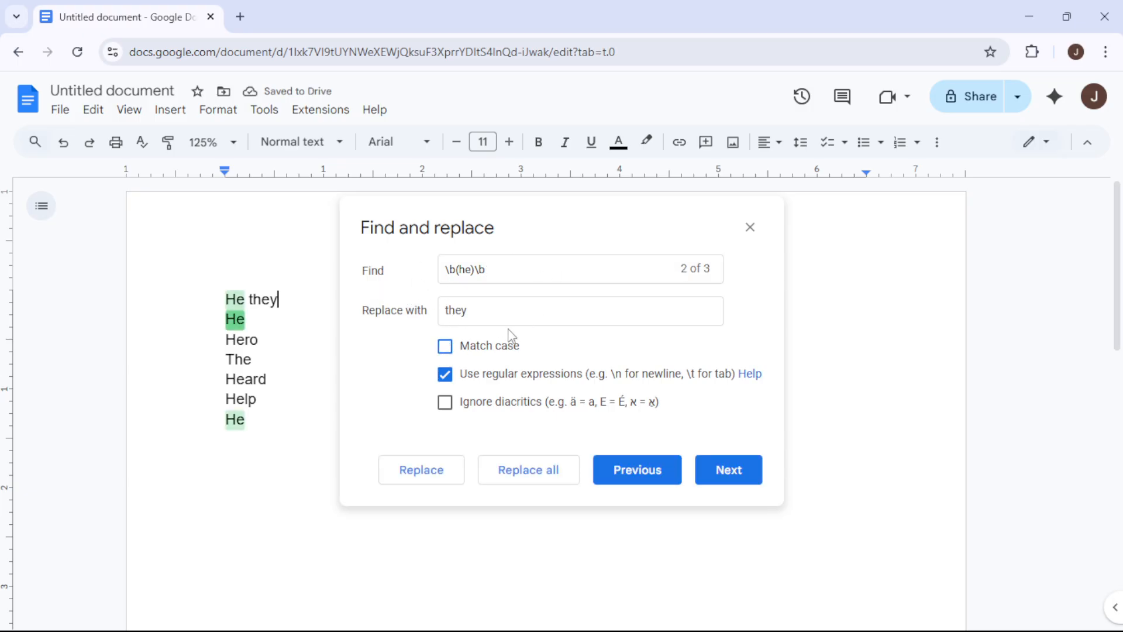
left_click(522, 471)
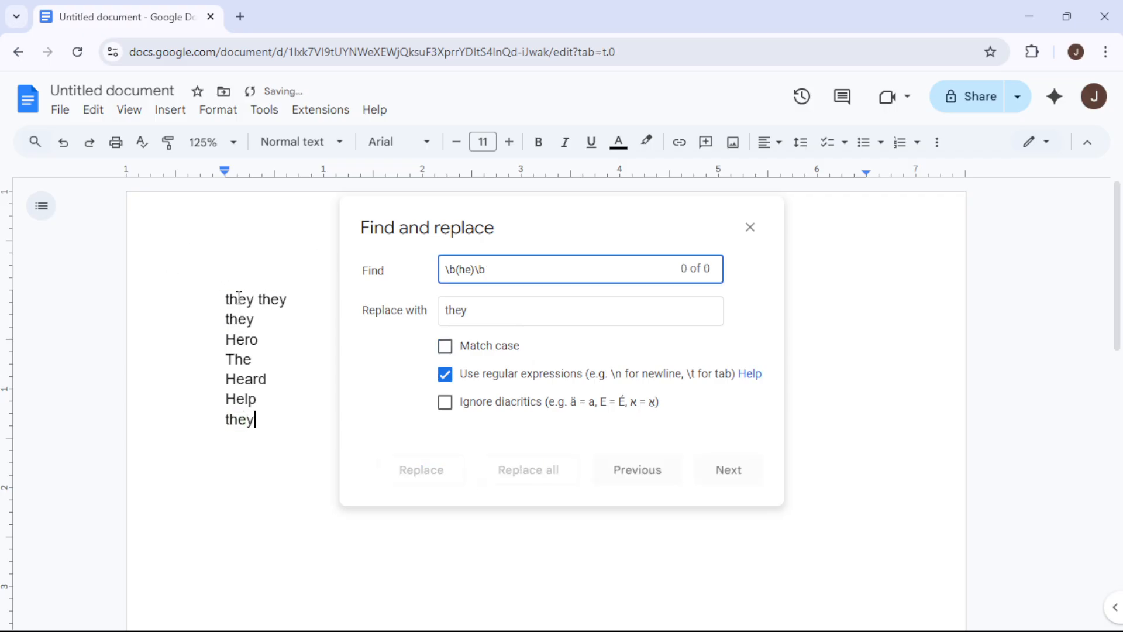
left_click_drag(238, 297, 242, 383)
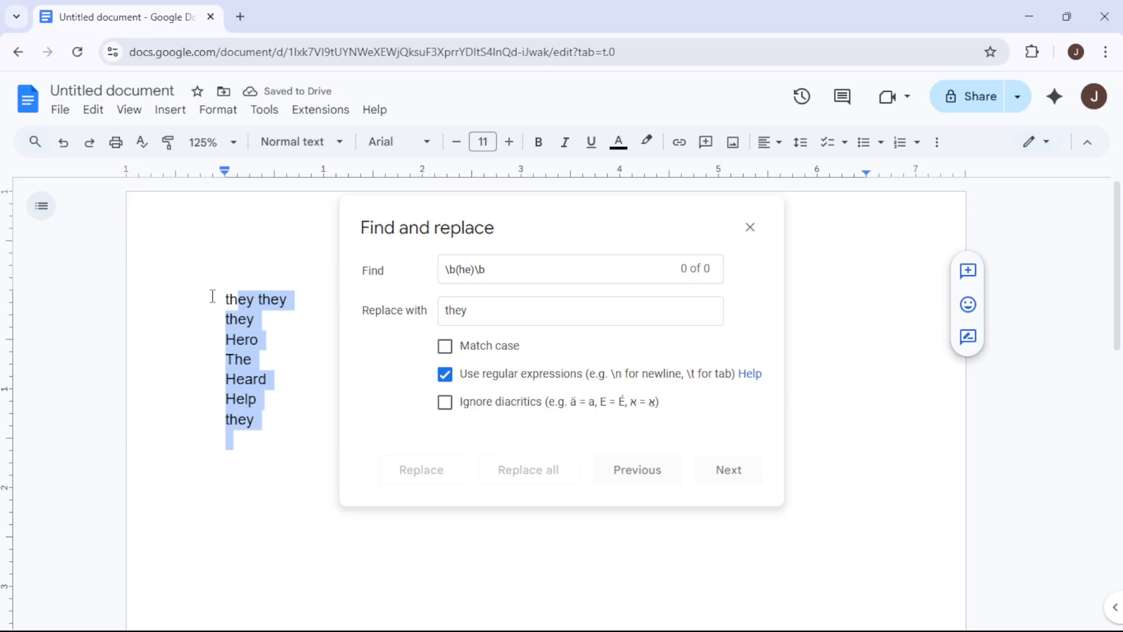
left_click_drag(226, 299, 265, 282)
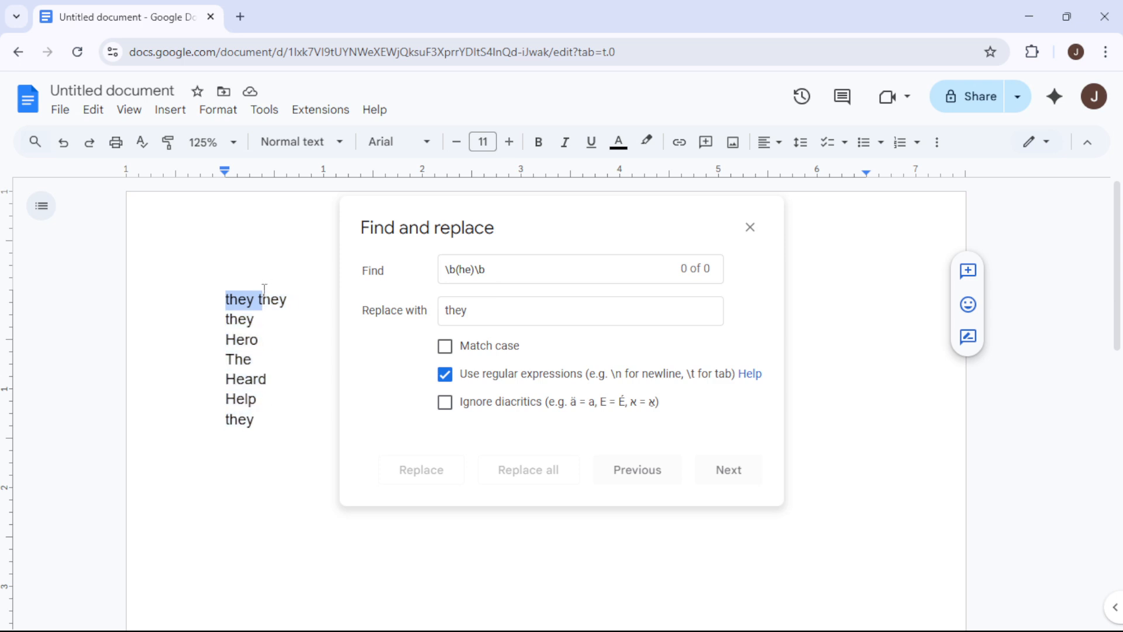
left_click(236, 302)
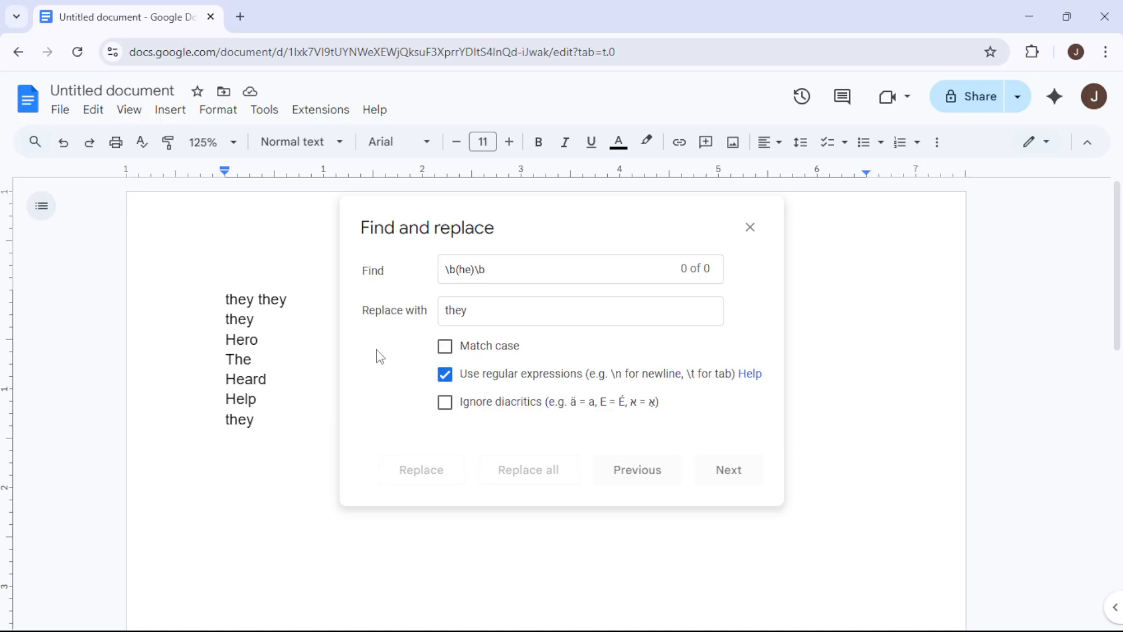
Undo both whole-word replacements and compare the highlighted matches with Match case on and off
key("ctrl+z")
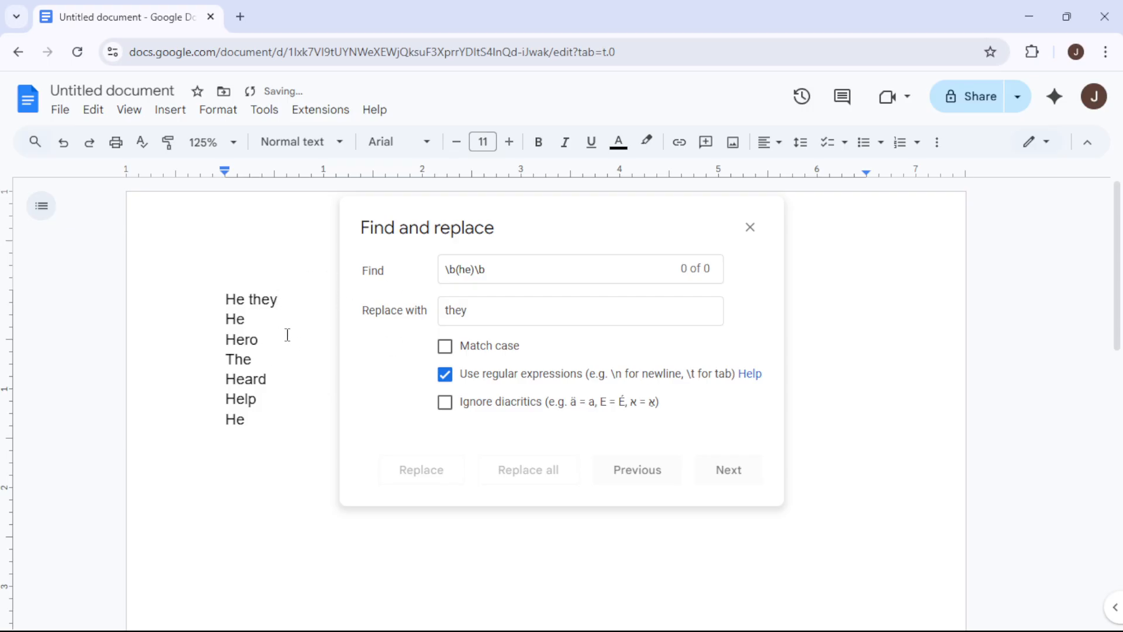
key("ctrl+z")
left_click(446, 347)
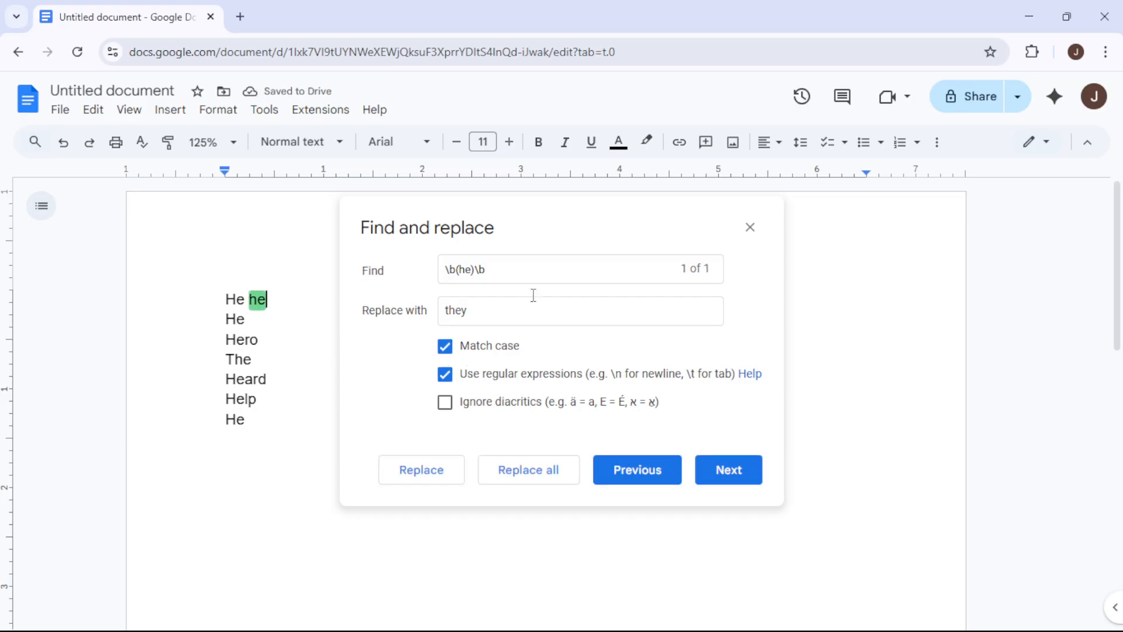
left_click(452, 351)
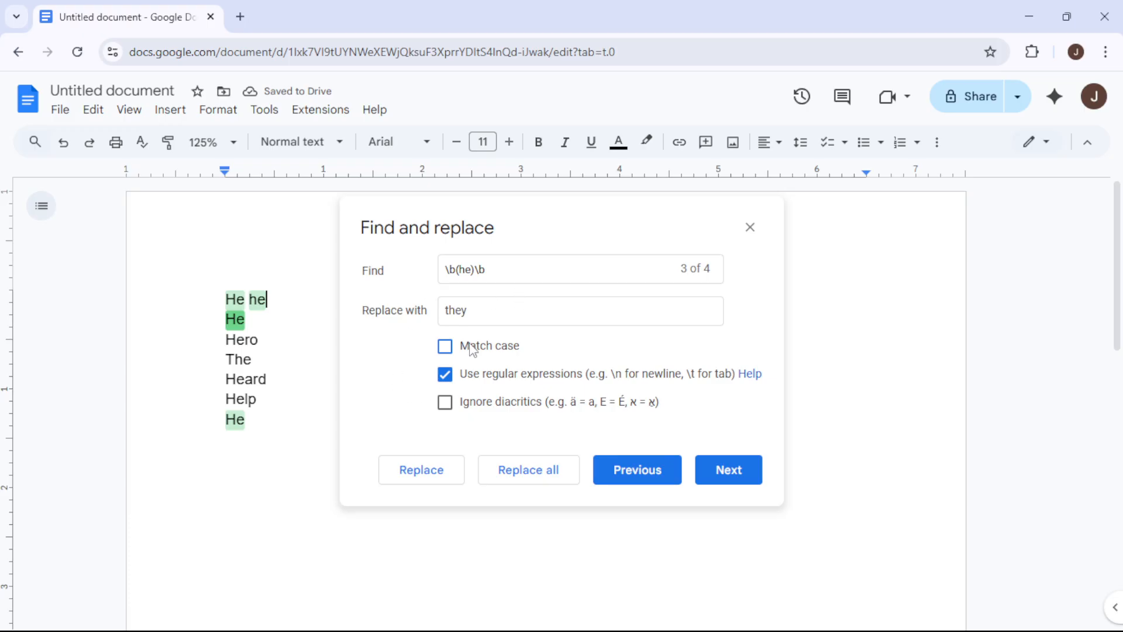
Replace every whole word "he" with "they" regardless of case, check the list, and close Find and replace
left_click(509, 468)
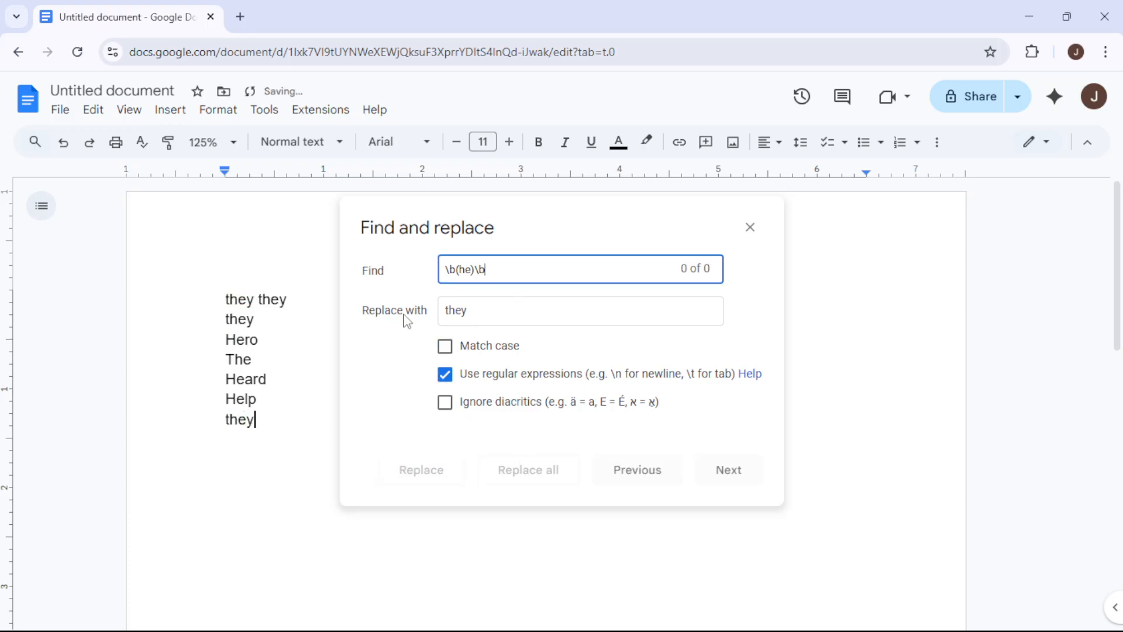
left_click(300, 335)
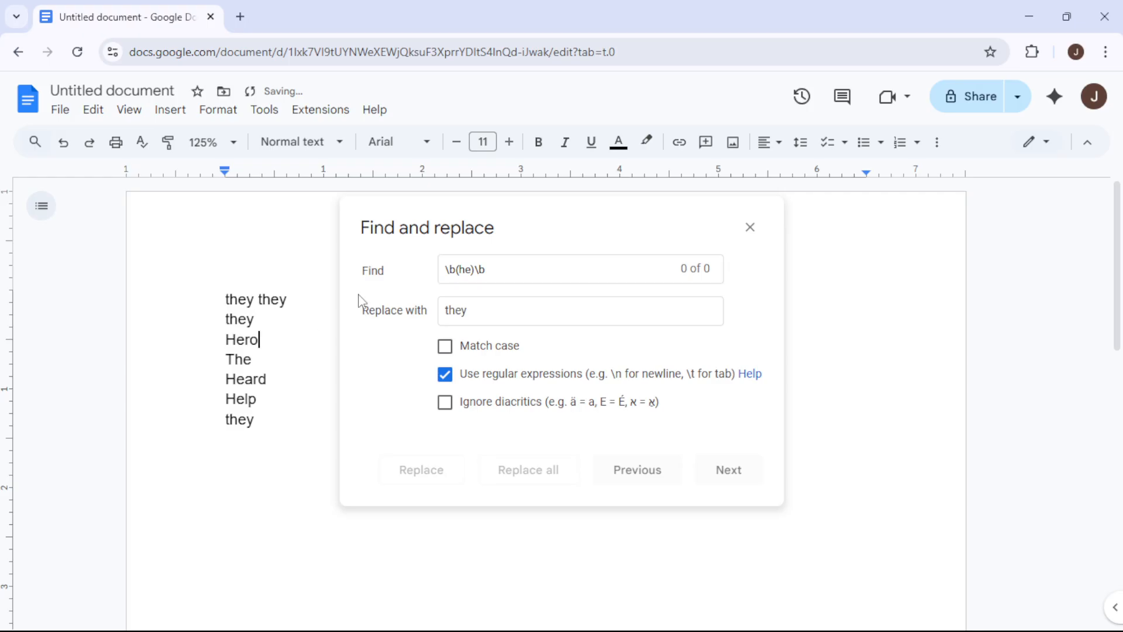
left_click_drag(236, 289, 304, 441)
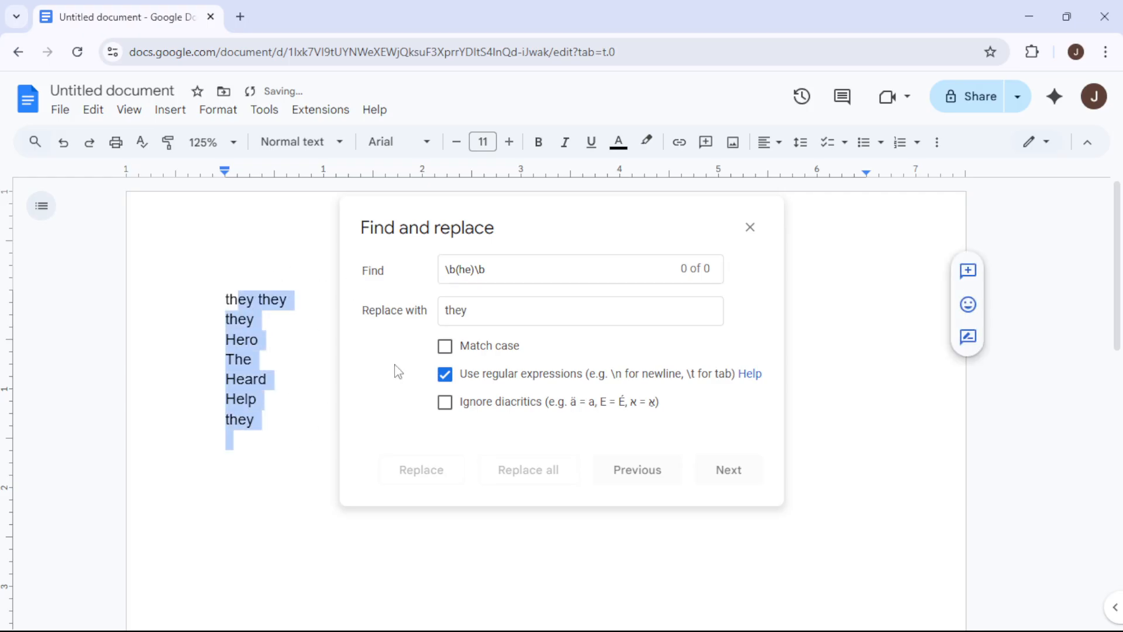
left_click(749, 228)
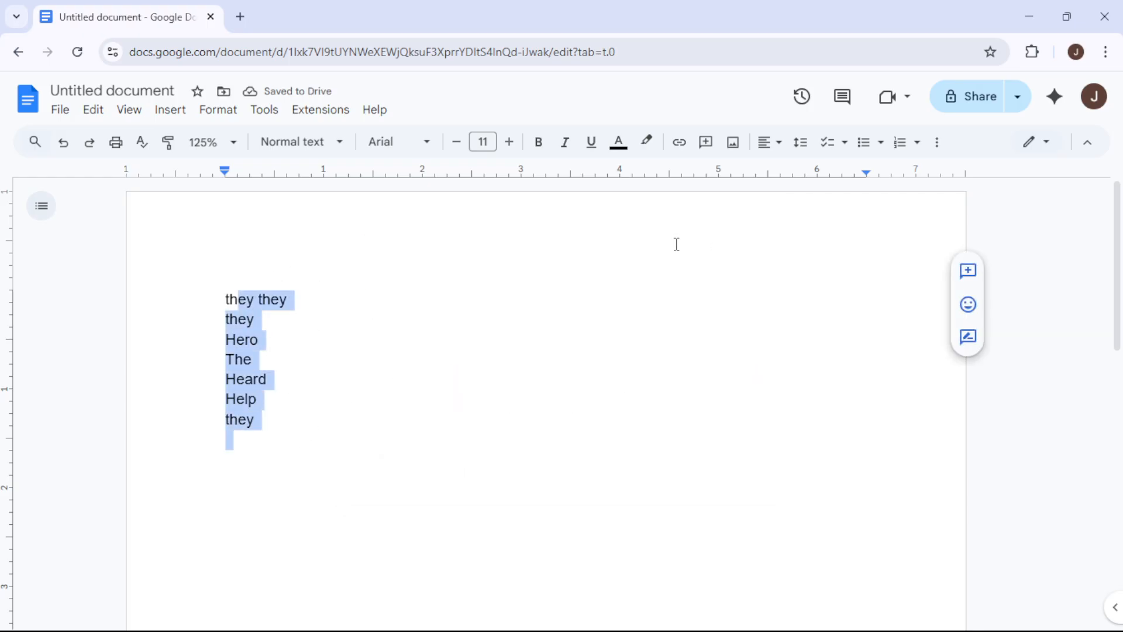
left_click(443, 342)
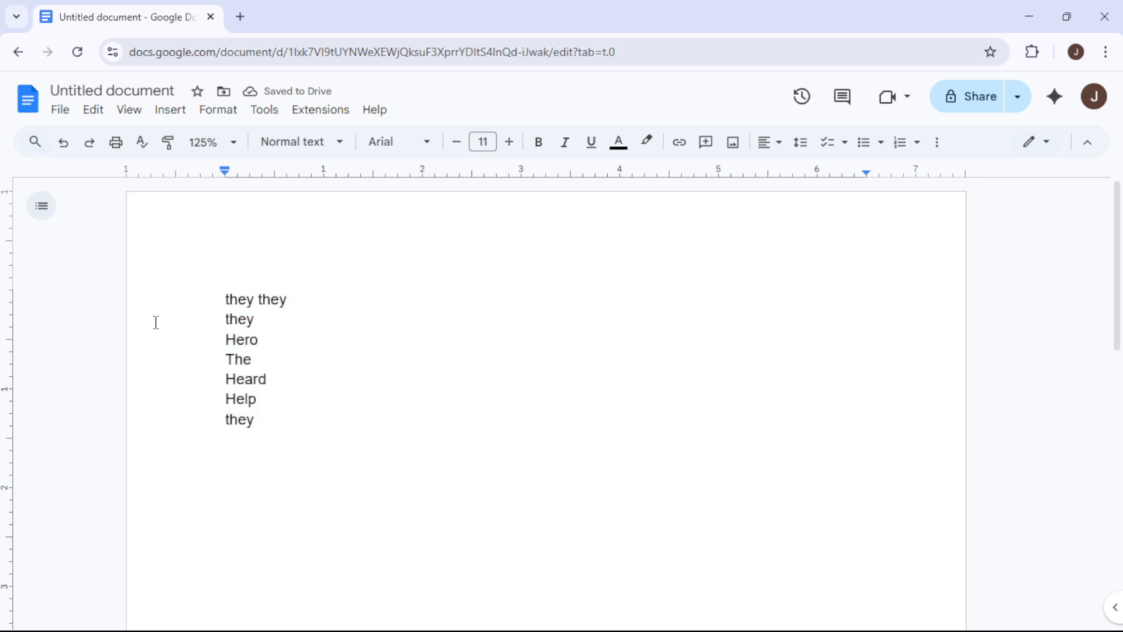